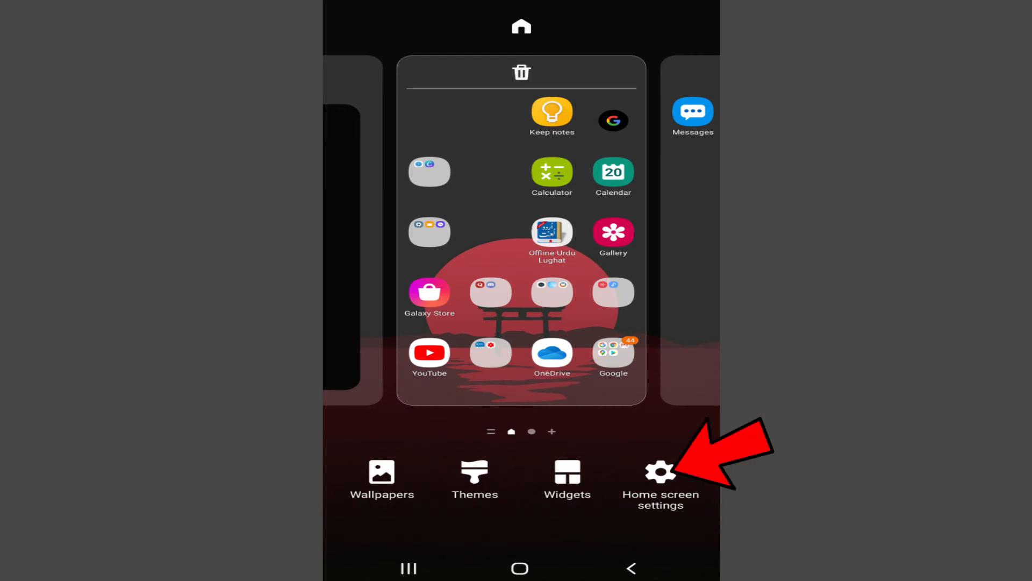
- Return home and browse the app drawer to its next page
left_click(661, 482)
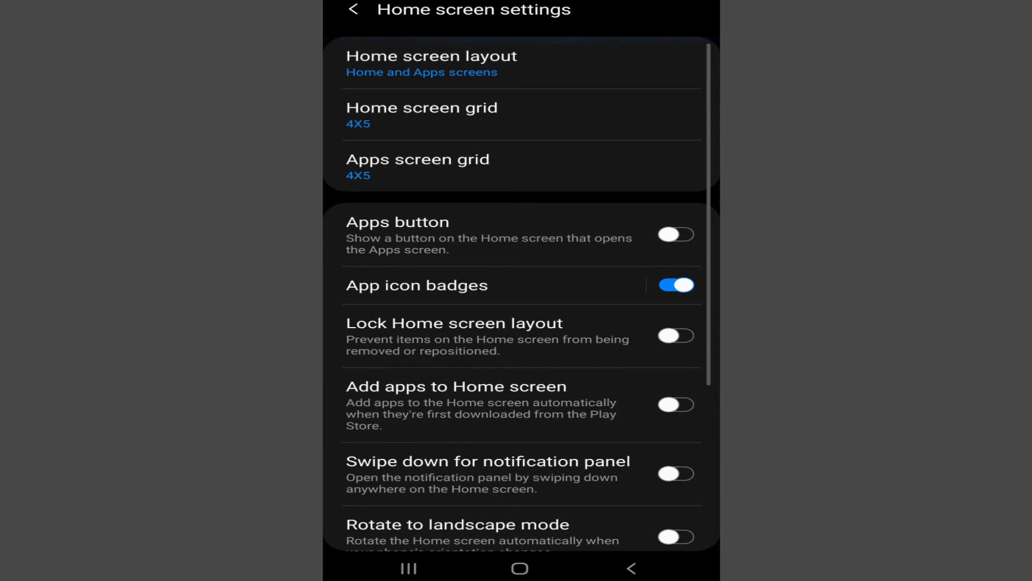
left_click(520, 568)
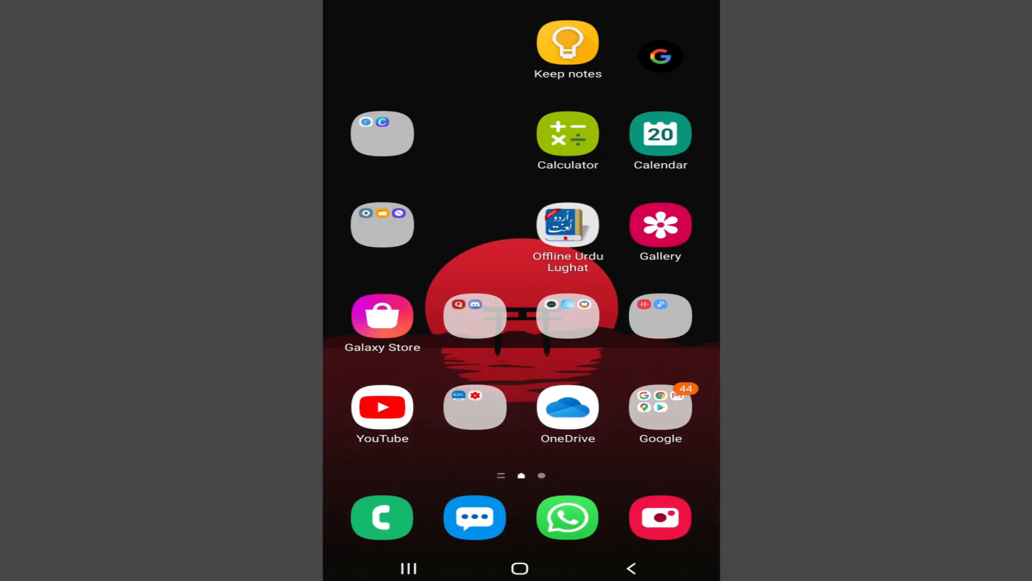
left_click_drag(521, 452, 521, 242)
left_click_drag(645, 363, 387, 363)
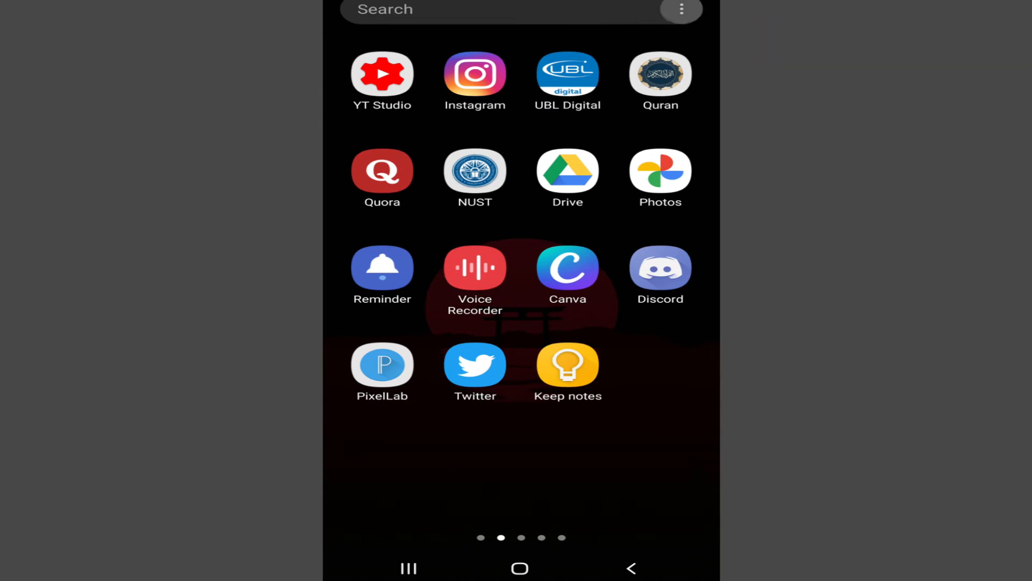
- Reach Home screen settings through the app drawer's three-dot options menu
left_click(681, 9)
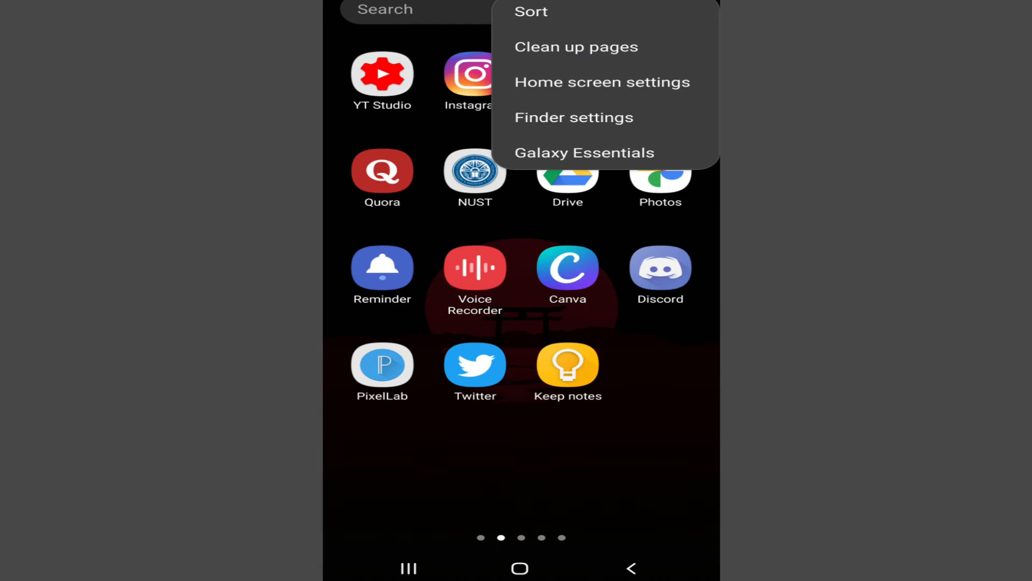
left_click(602, 82)
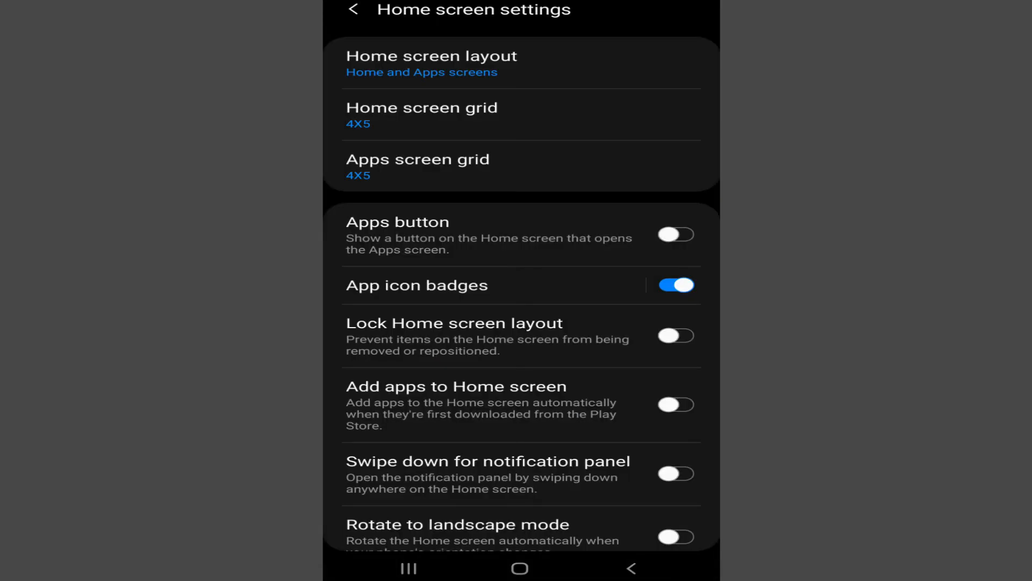
scroll(516, 387, "down", 3)
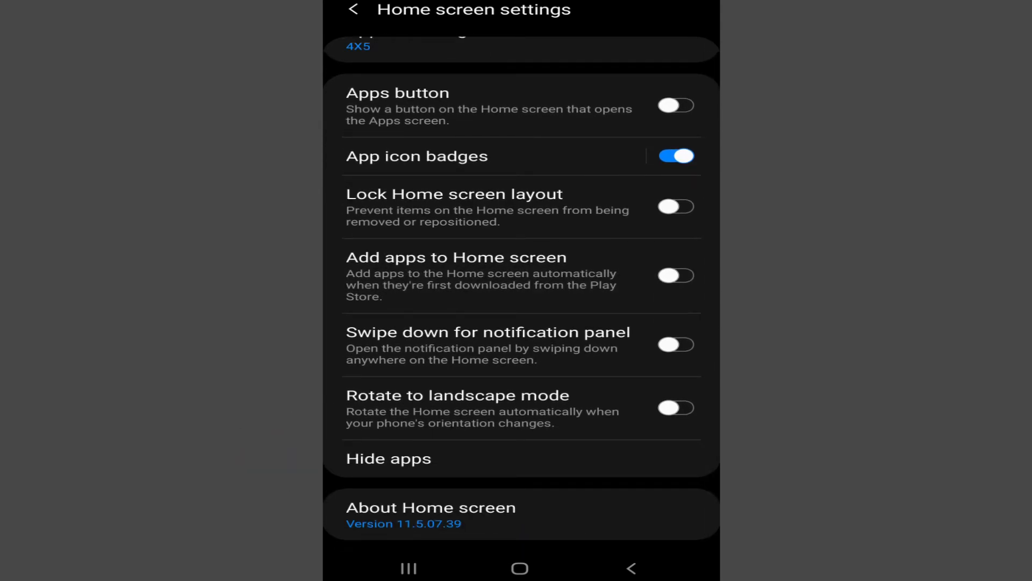
- Hide Alibaba.com and AR Emoji Camera via the Hide apps list and confirm with Done
left_click(389, 459)
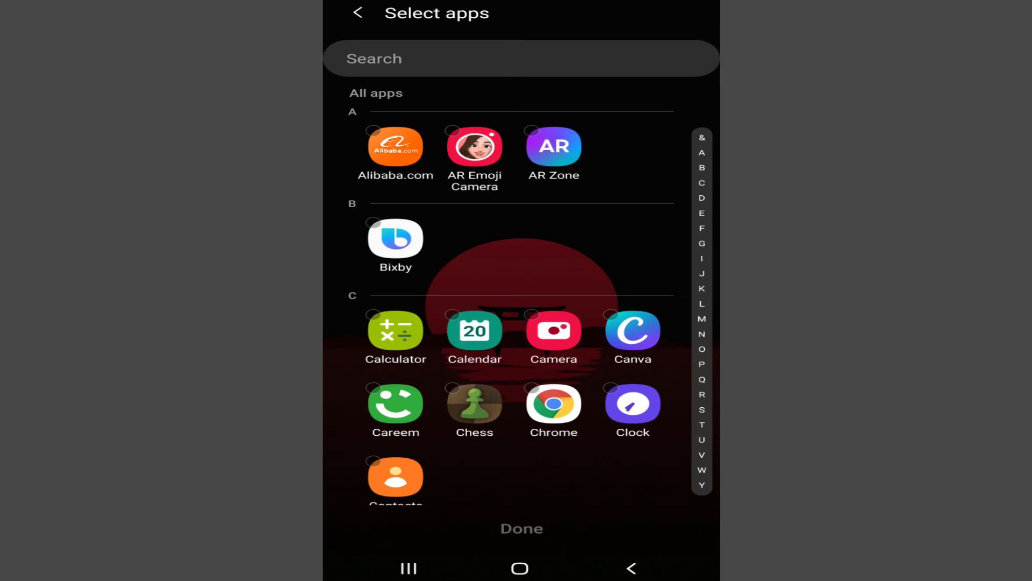
left_click(396, 146)
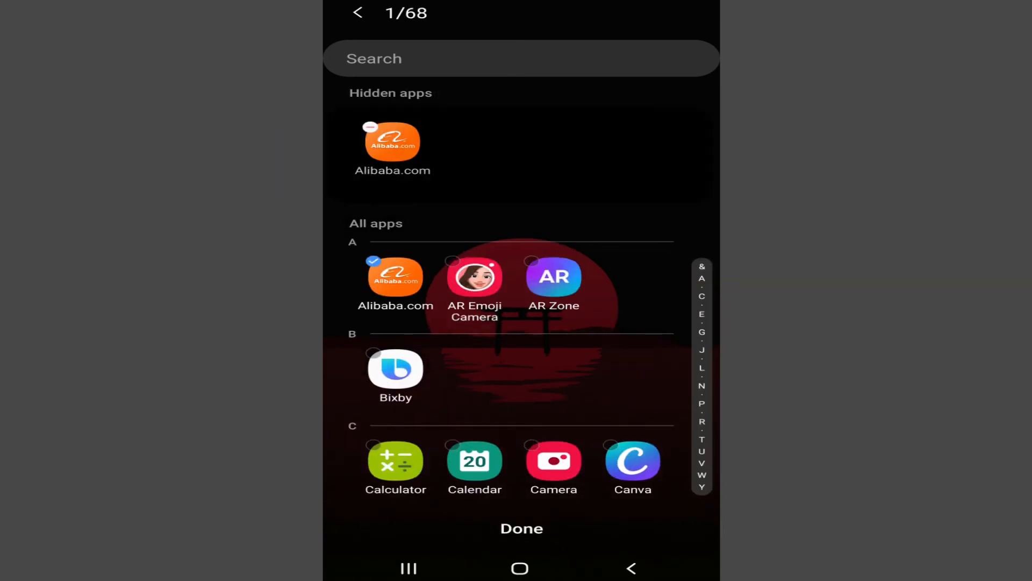
left_click(474, 278)
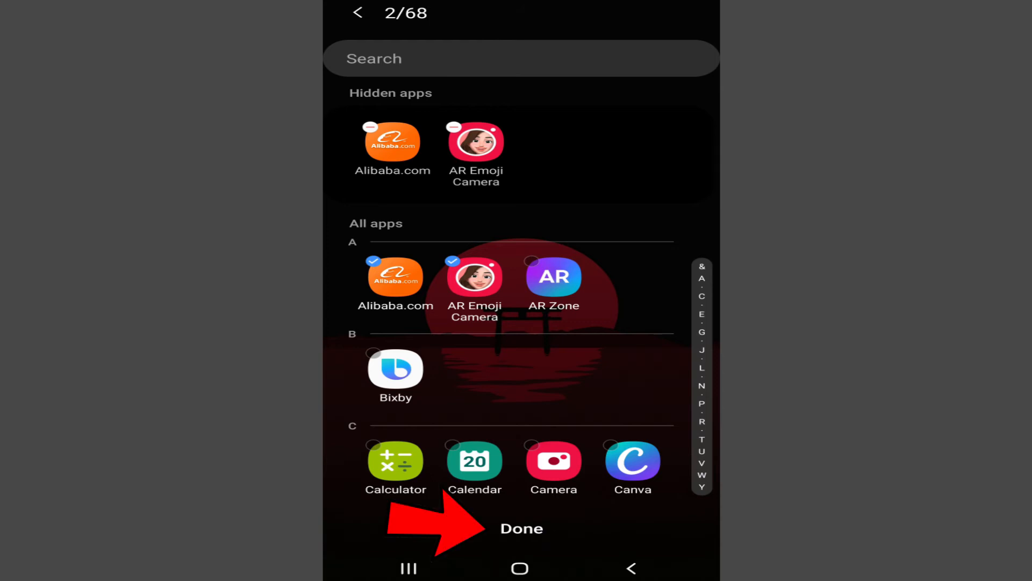
left_click(522, 528)
- Check the app drawer no longer shows the two hidden apps, then return home
left_click(631, 568)
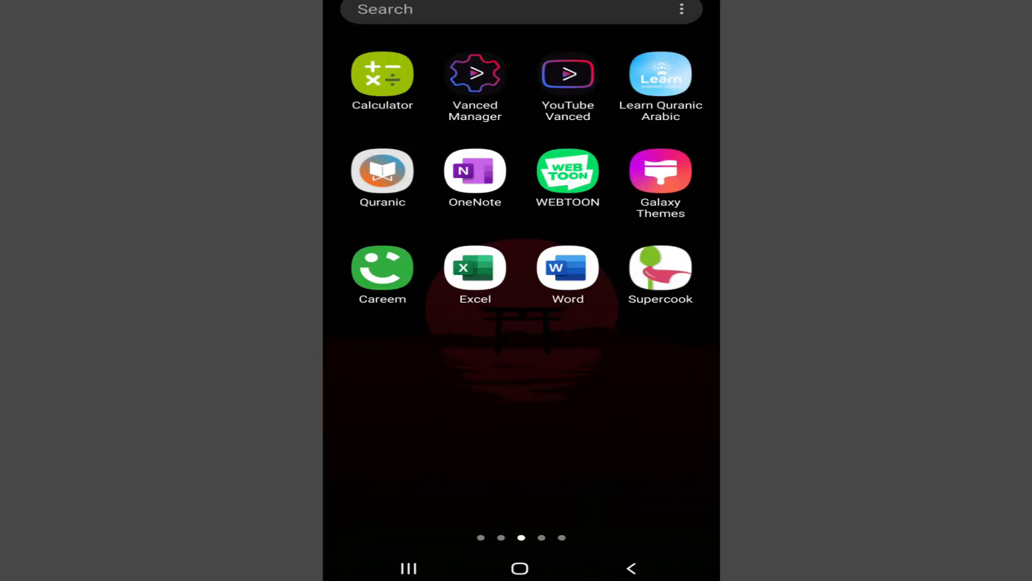
left_click(519, 568)
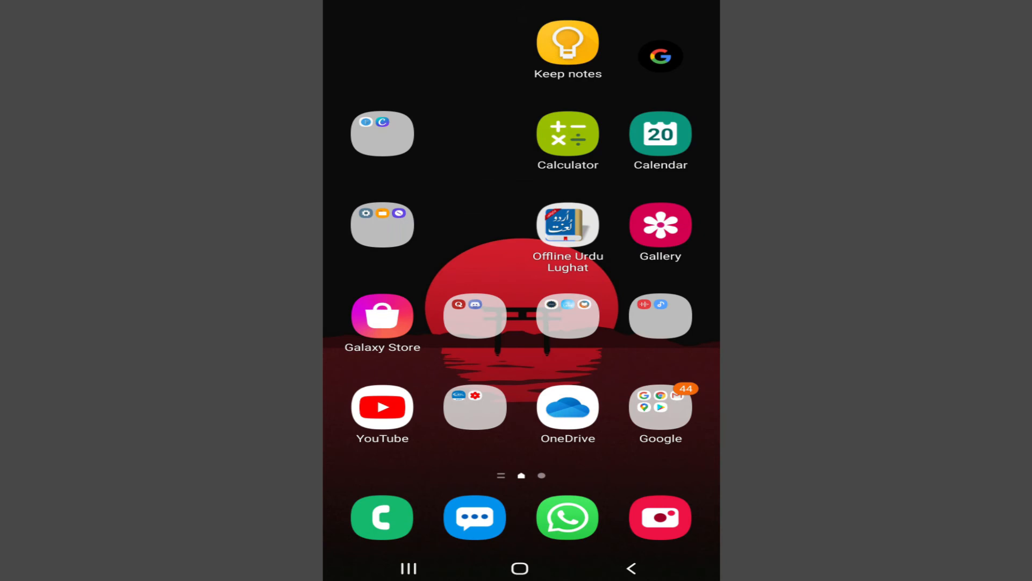
left_click_drag(522, 452, 521, 202)
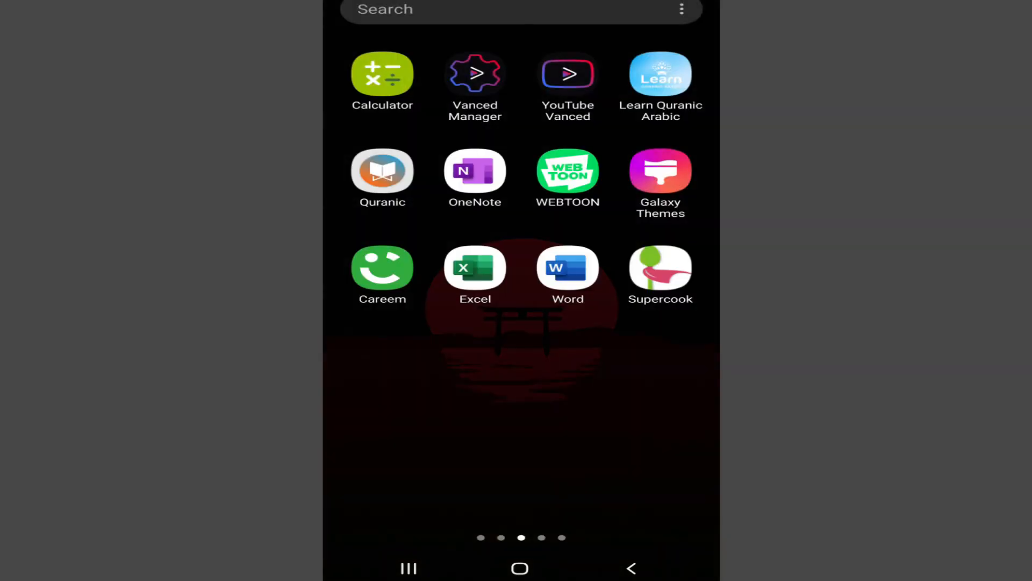
left_click_drag(581, 388, 516, 387)
left_click(520, 568)
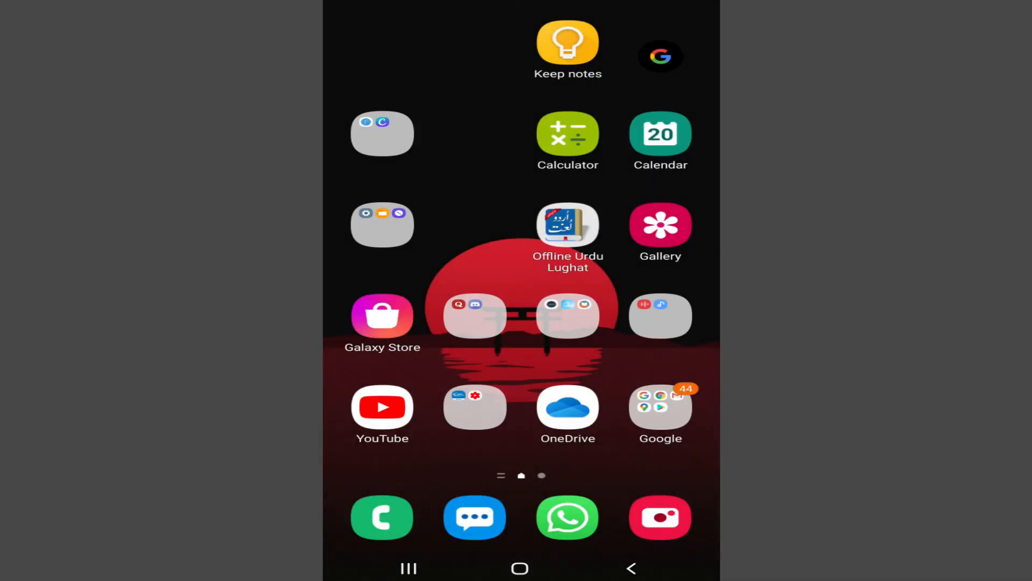
- Reach the Hide apps list again through the drawer menu's Home screen settings
left_click_drag(521, 452, 521, 202)
left_click(683, 9)
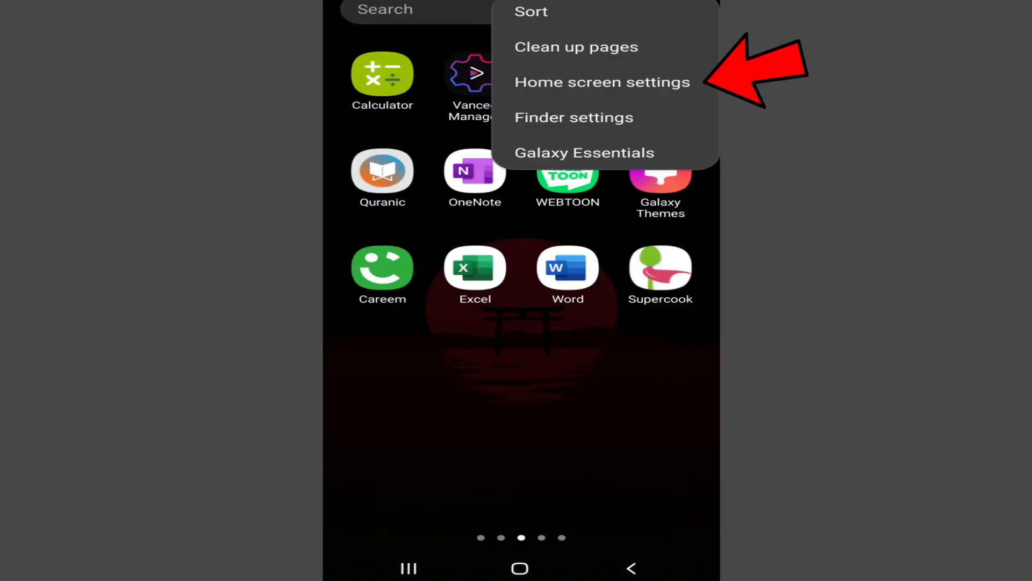
left_click(602, 82)
scroll(521, 323, "down", 3)
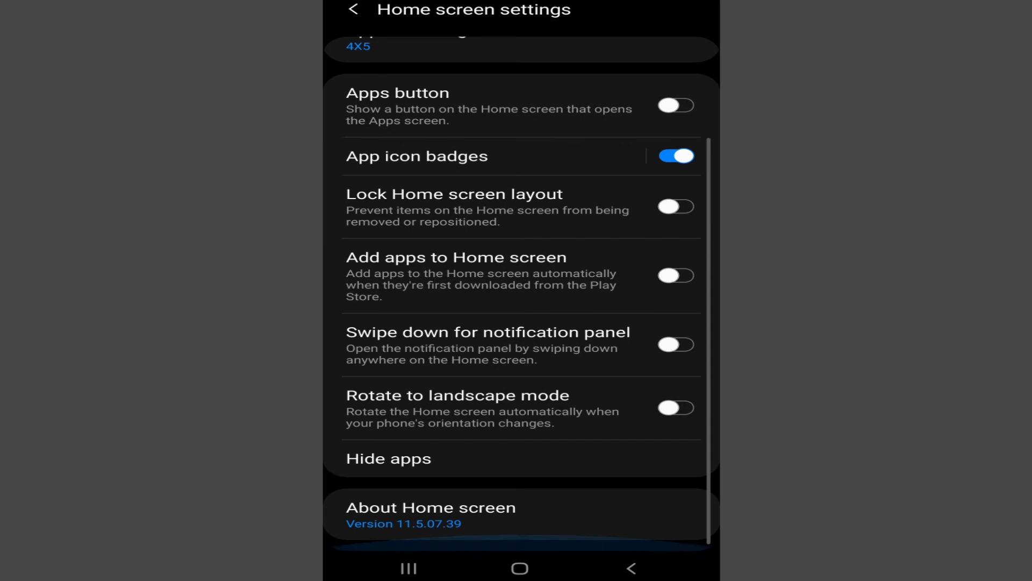
left_click(388, 459)
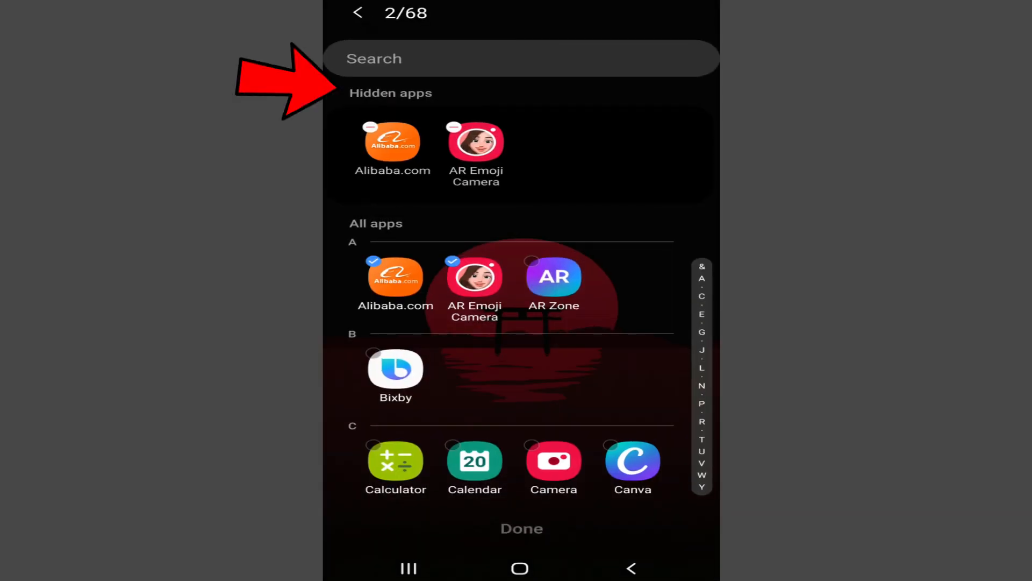
- Untick Alibaba.com and AR Emoji Camera so both are unhidden, confirming with Done
left_click(369, 128)
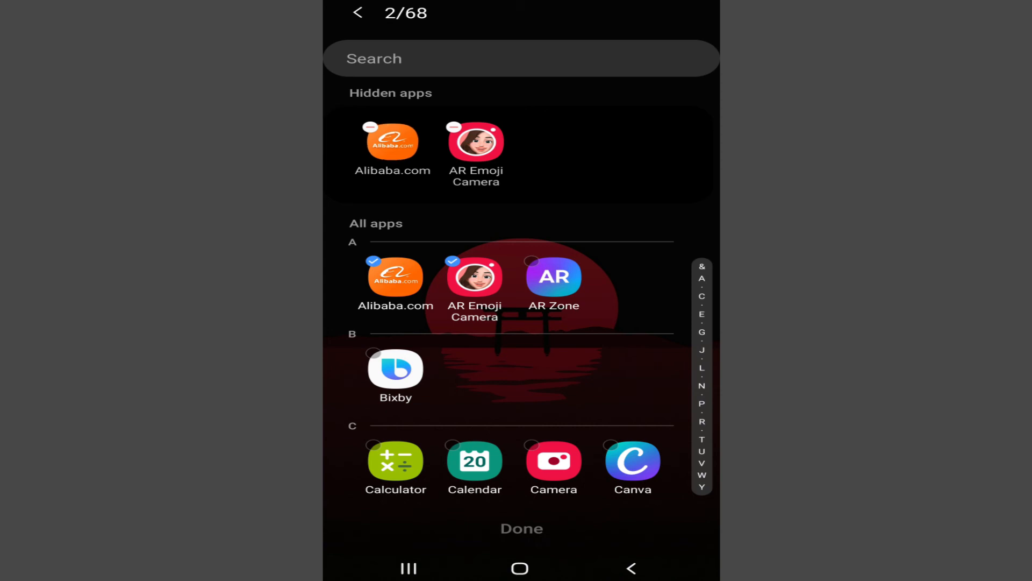
left_click(369, 128)
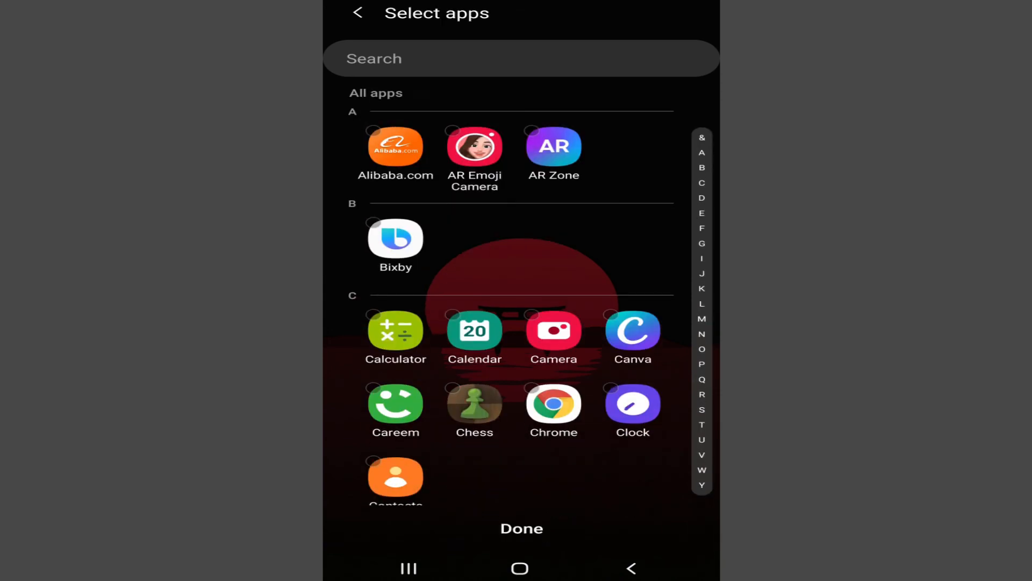
left_click(522, 529)
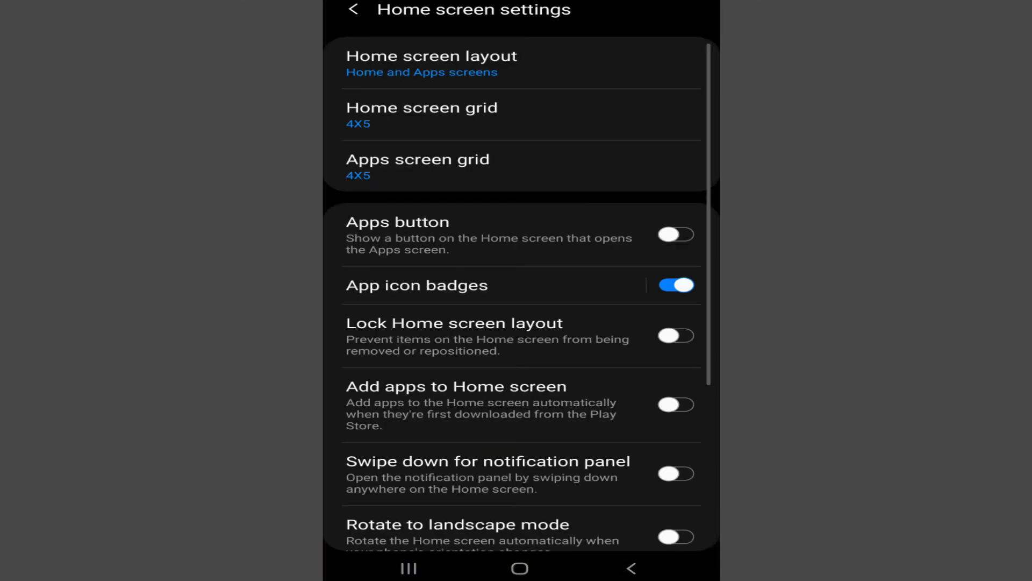
- View the app drawer's last page, where Alibaba.com and AR Emoji Camera appear again
left_click(520, 568)
left_click_drag(646, 323, 363, 323)
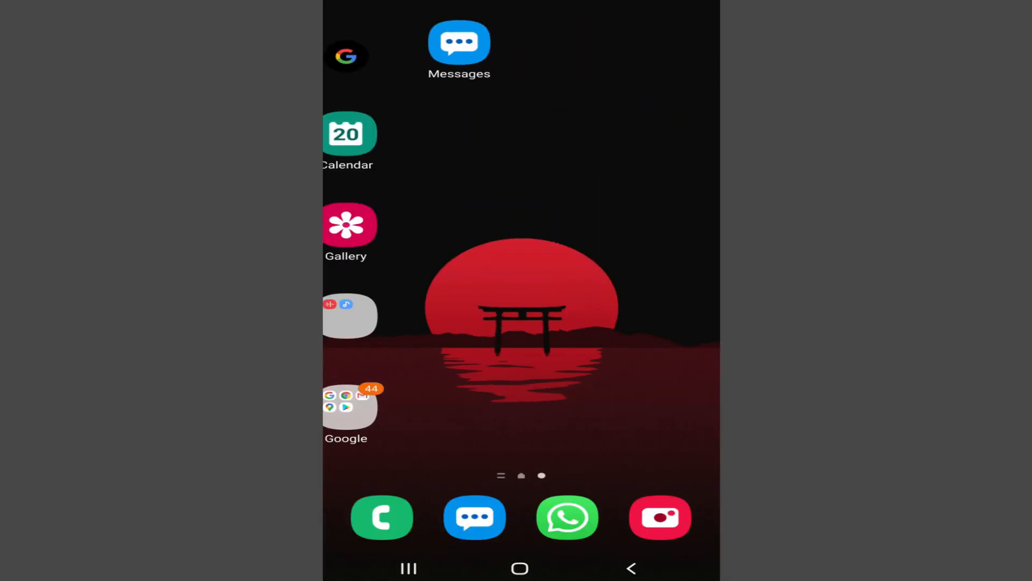
left_click_drag(521, 444, 520, 161)
left_click_drag(645, 323, 363, 323)
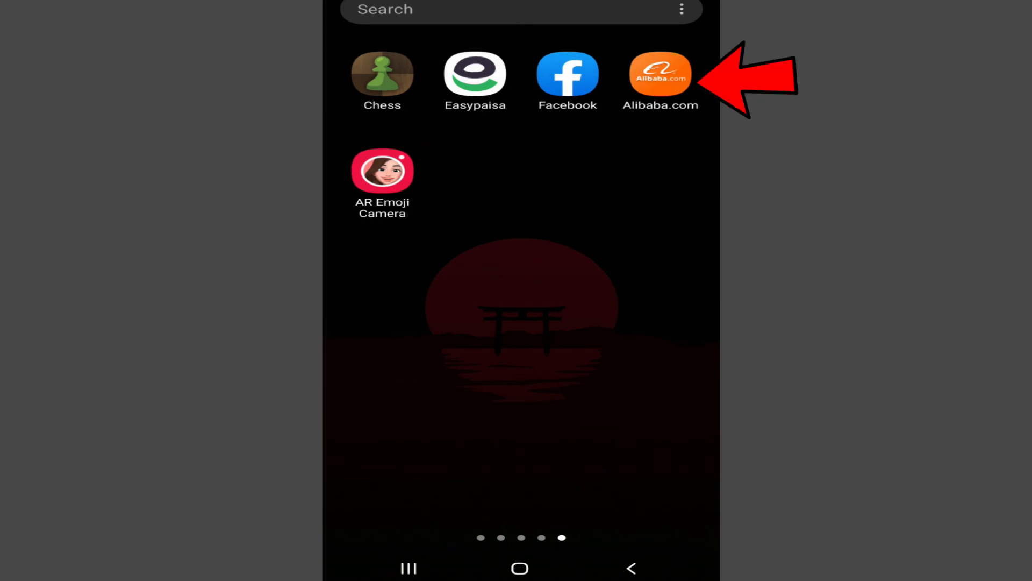